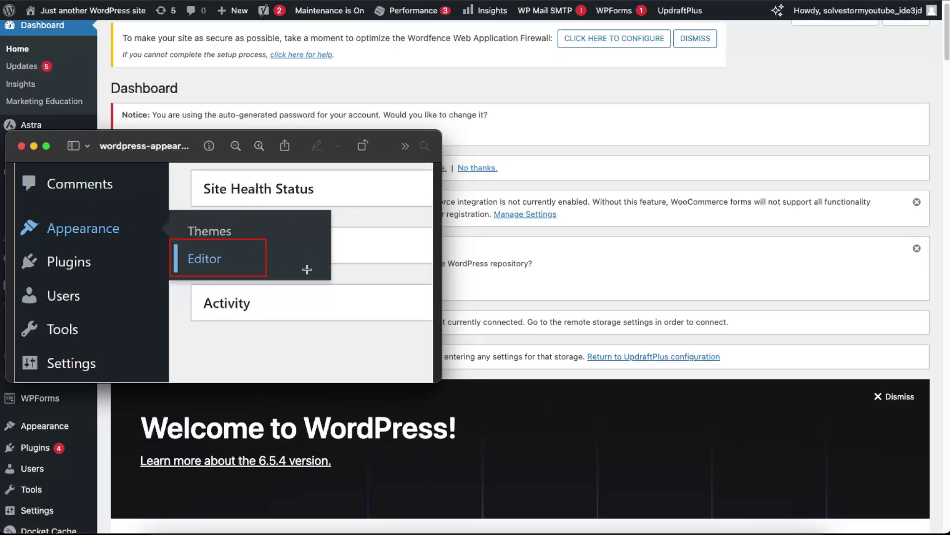
Step: Move the floating menu preview aside and close it to reveal WordPress's Appearance submenu
drag(115, 136, 289, 137)
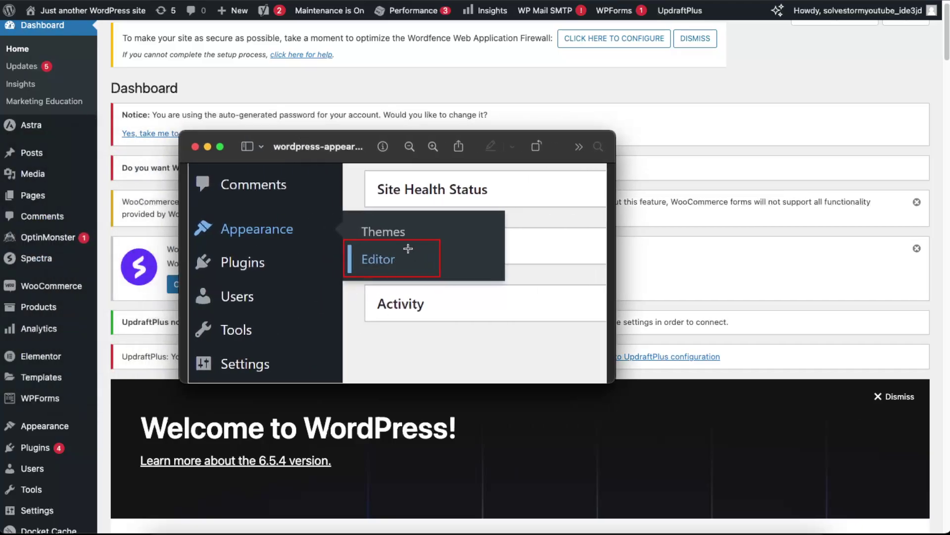
click(194, 147)
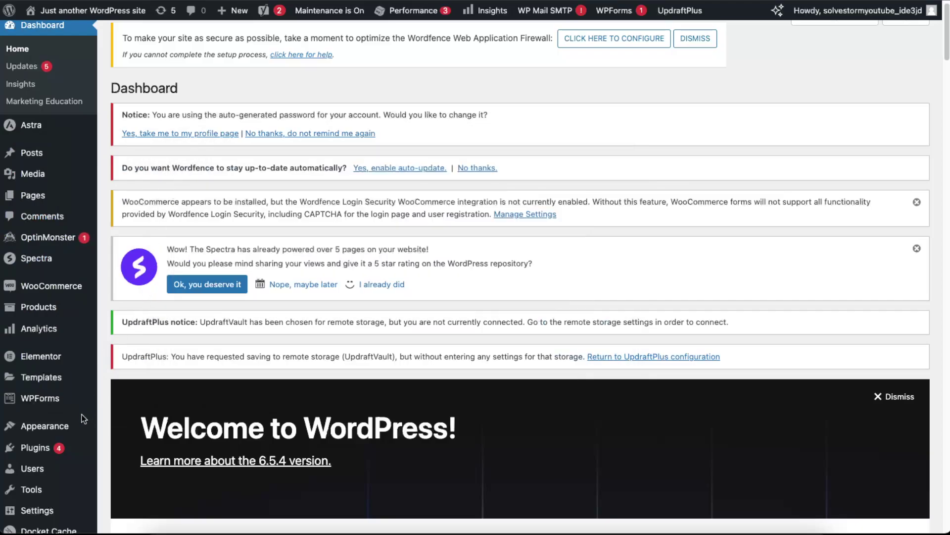
scroll(51, 426, down, 5)
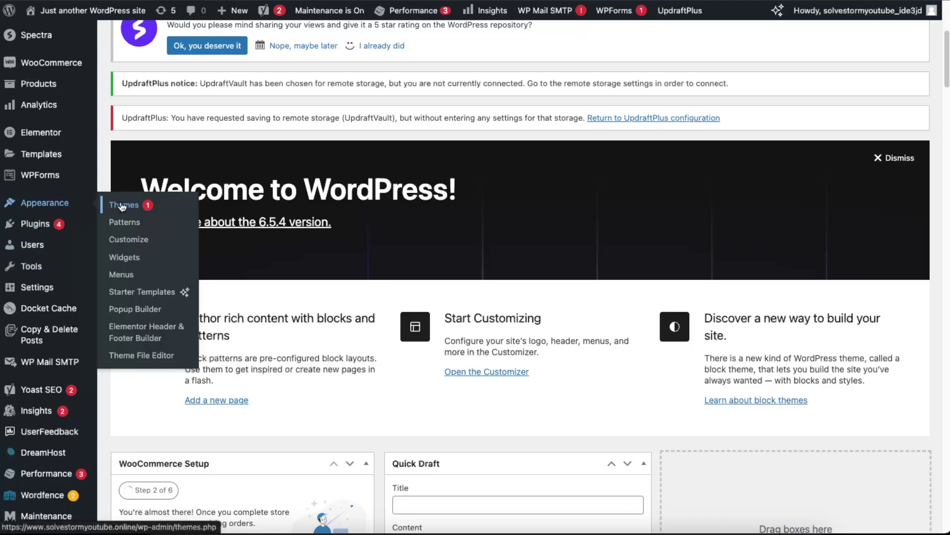
Step: Open Appearance > Themes to list Astra, Twenty Twenty-Four, Twenty Twenty-Three and Twenty Twenty-Two
click(157, 203)
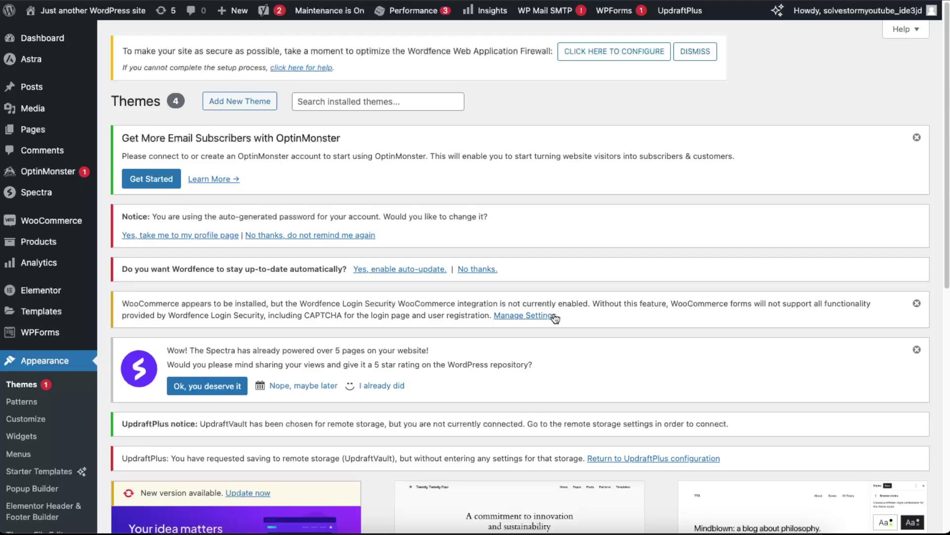
scroll(555, 320, down, 2)
scroll(558, 329, down, 2)
scroll(556, 329, down, 2)
scroll(562, 329, down, 1)
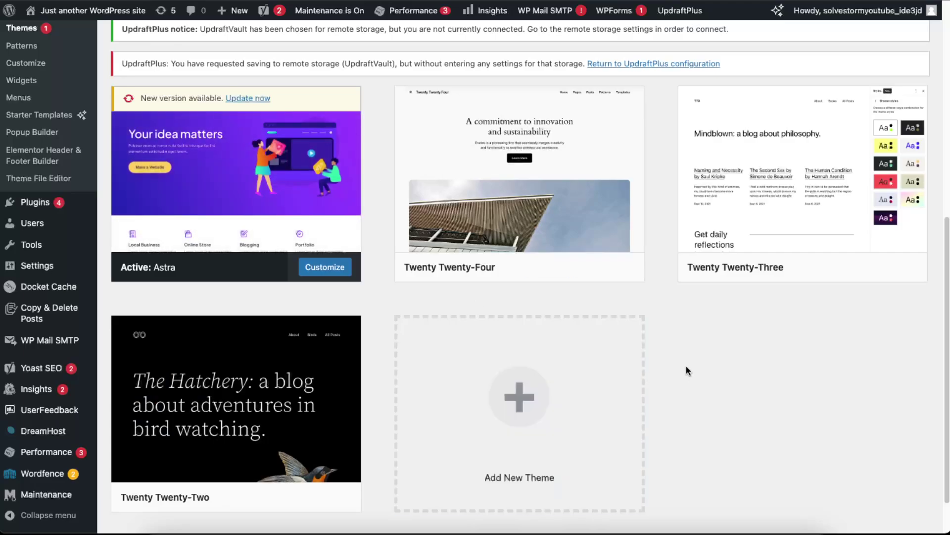
scroll(458, 219, up, 1)
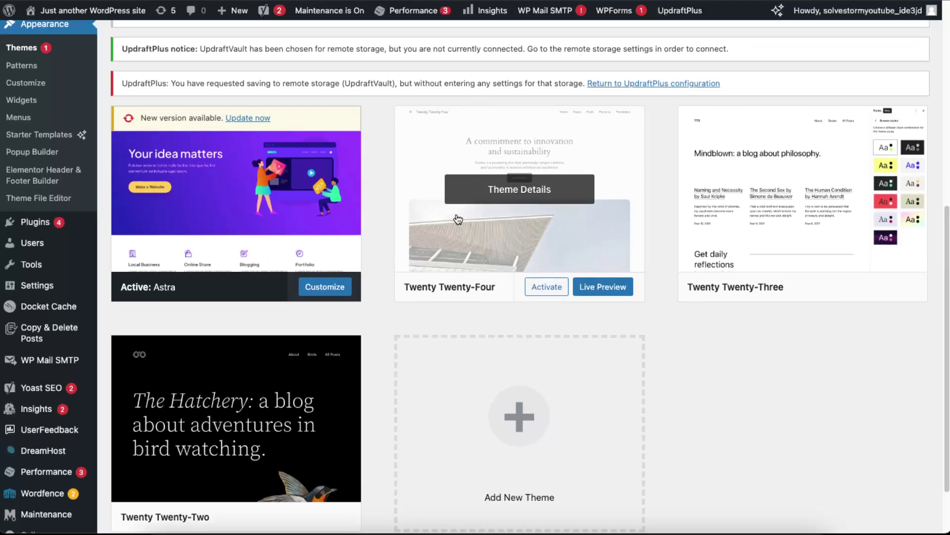
scroll(458, 219, up, 3)
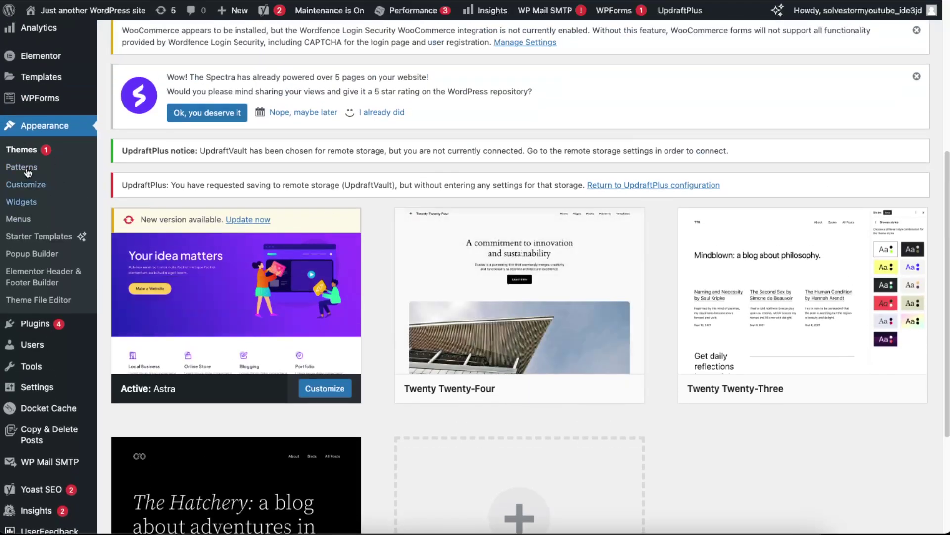